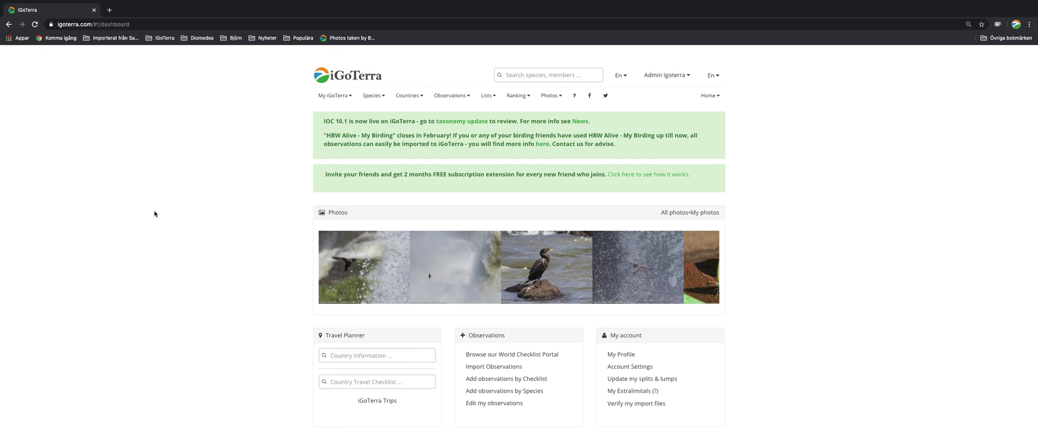
# Go to Add observations by Checklist from the Observations menu.
pyautogui.click(455, 97)
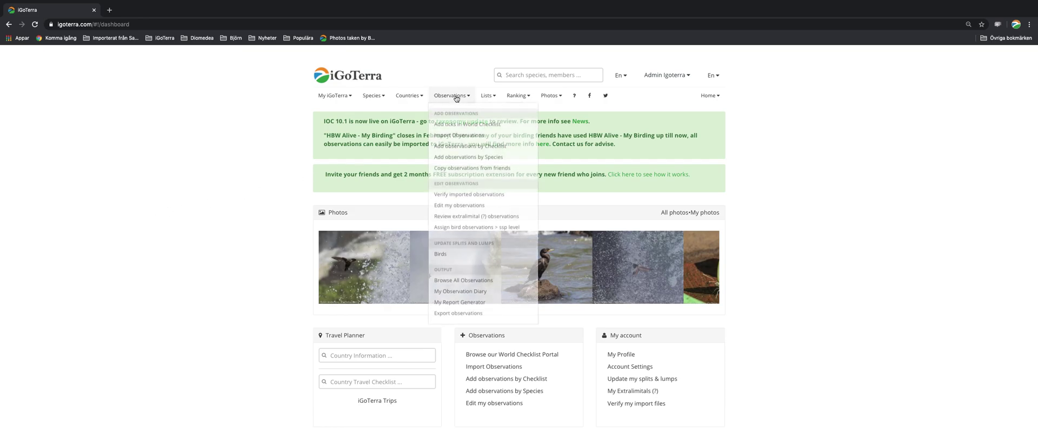
pyautogui.click(456, 97)
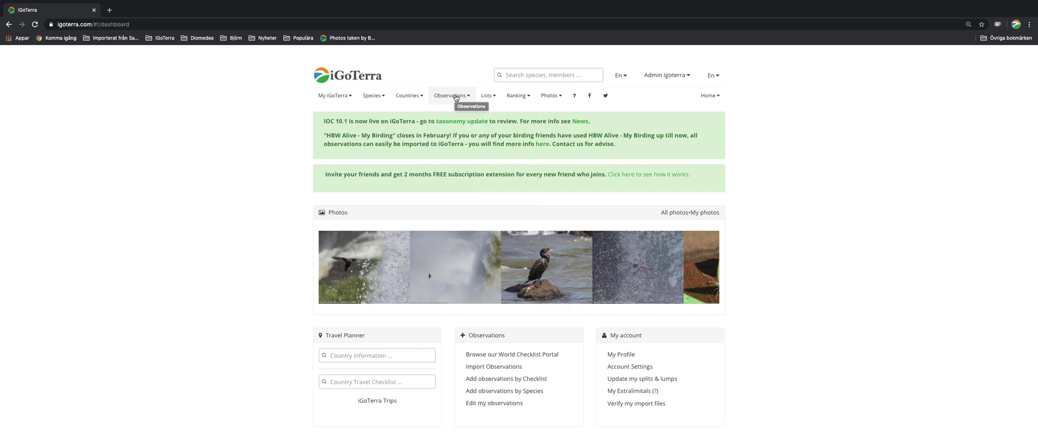
pyautogui.click(455, 97)
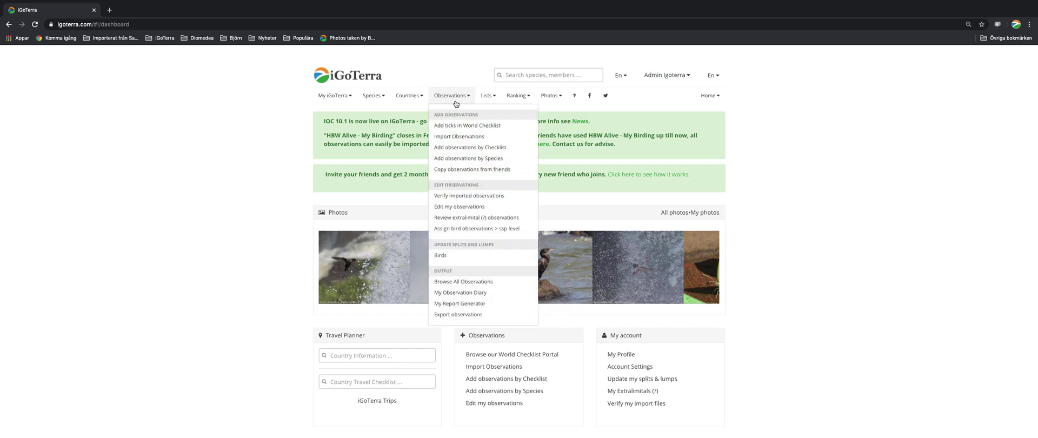
pyautogui.click(455, 150)
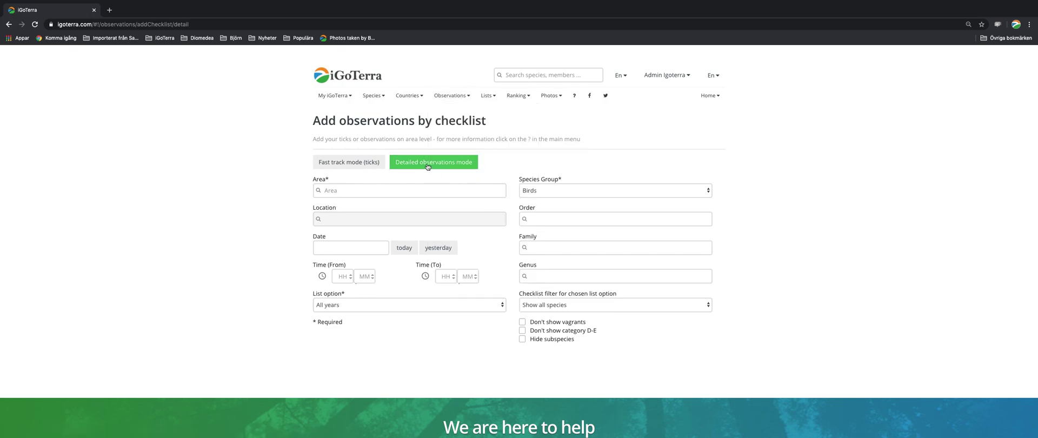
# Switch to Fast track mode with area Sweden (Country) and species group Birds.
pyautogui.click(344, 163)
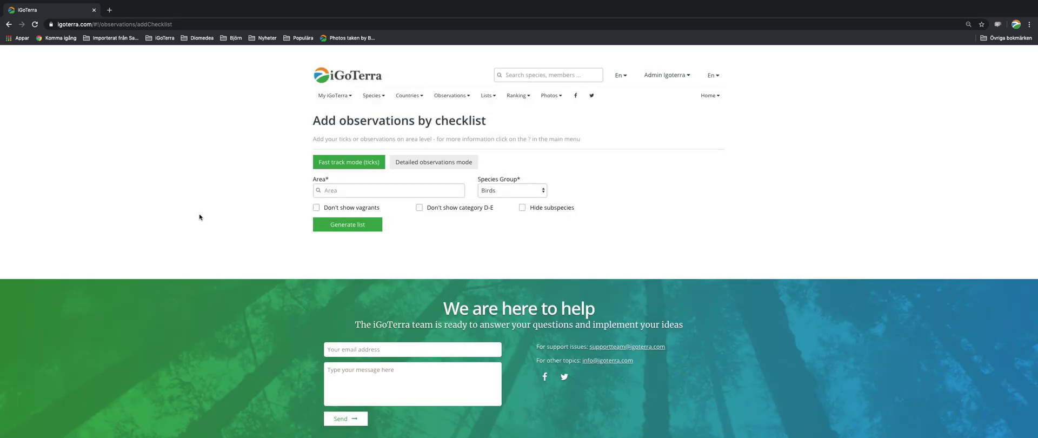
pyautogui.click(354, 192)
pyautogui.write('swe')
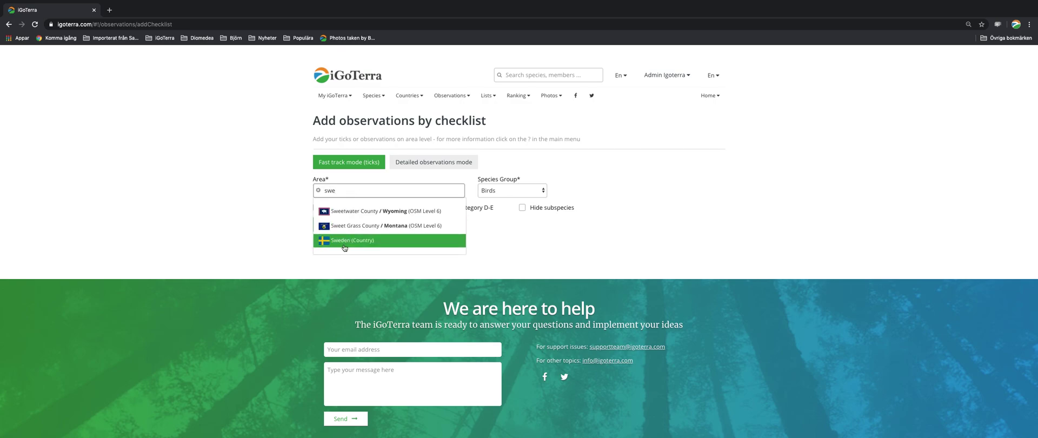
pyautogui.click(343, 240)
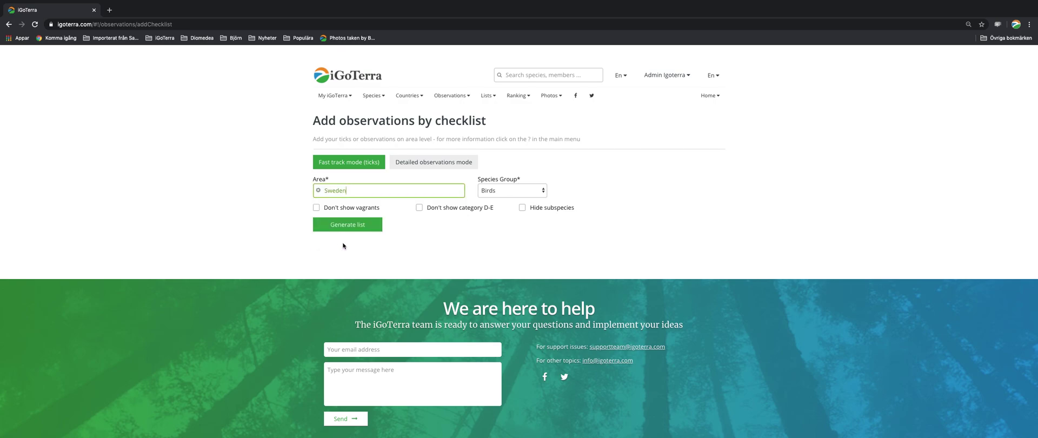
pyautogui.click(501, 194)
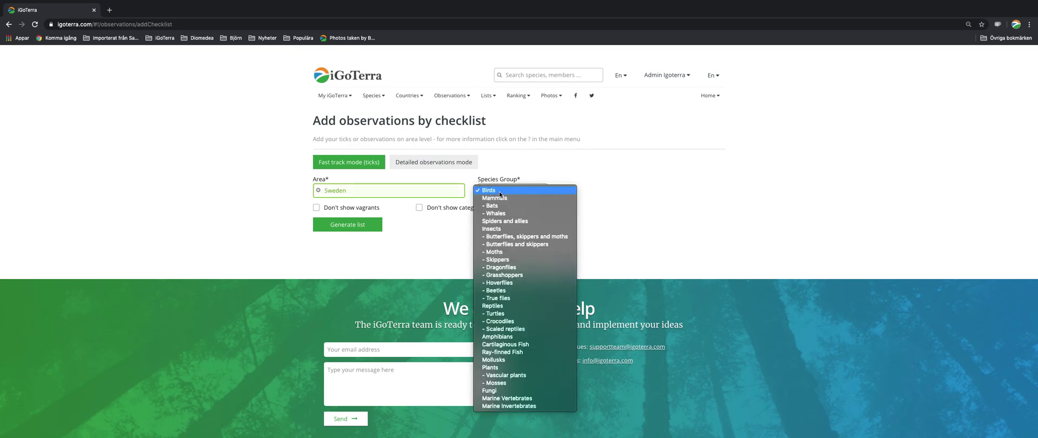
pyautogui.click(500, 192)
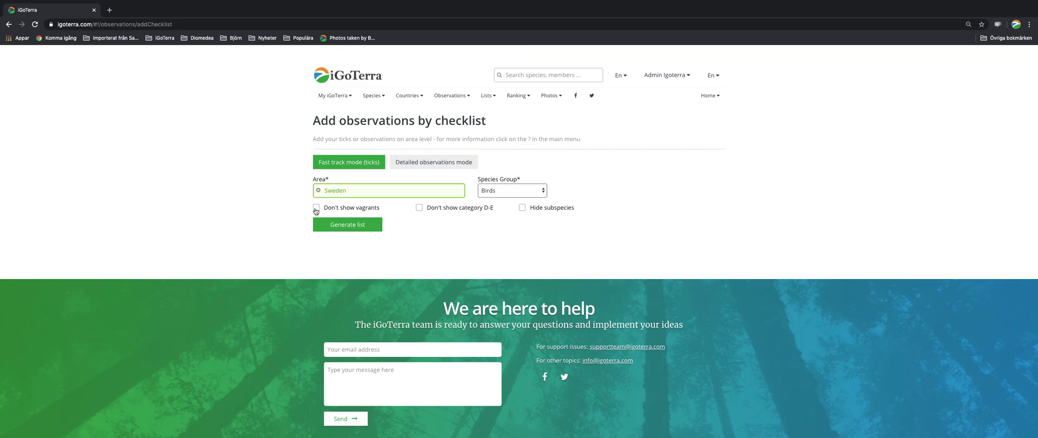
# Exclude vagrants and category D-E species, then generate the checklist.
pyautogui.click(317, 210)
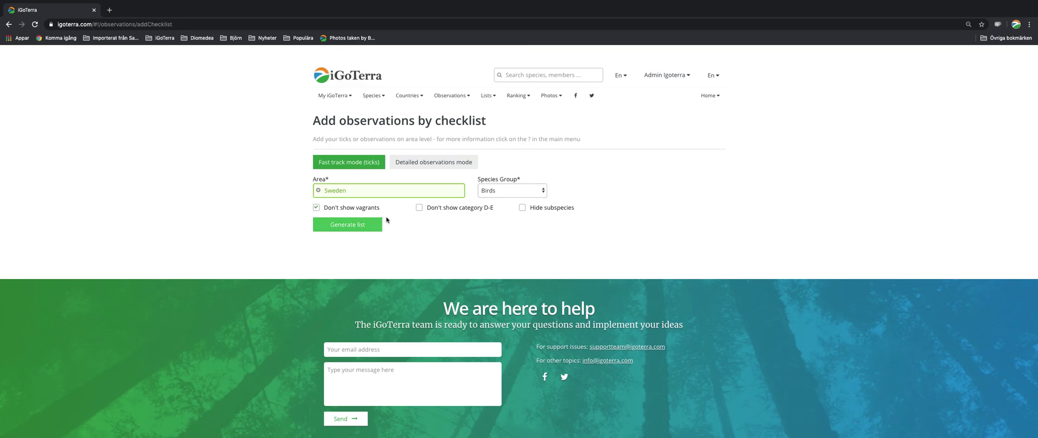
pyautogui.click(420, 209)
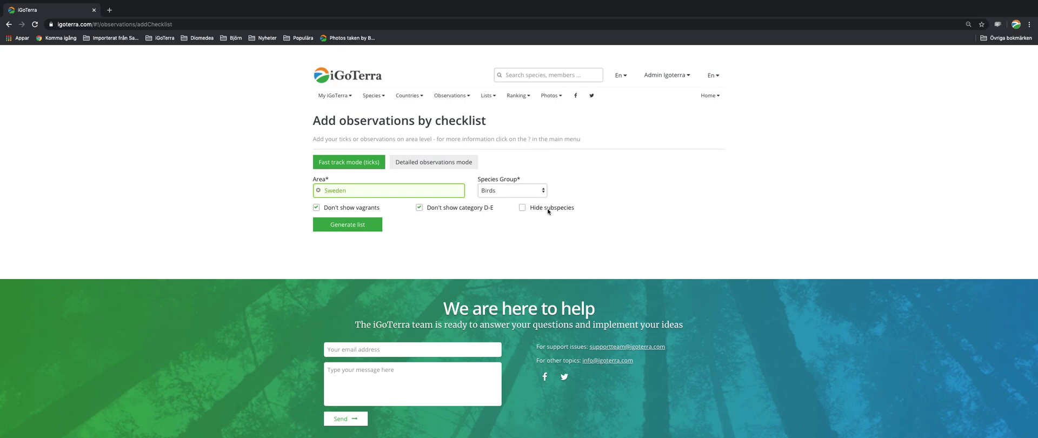
pyautogui.click(347, 224)
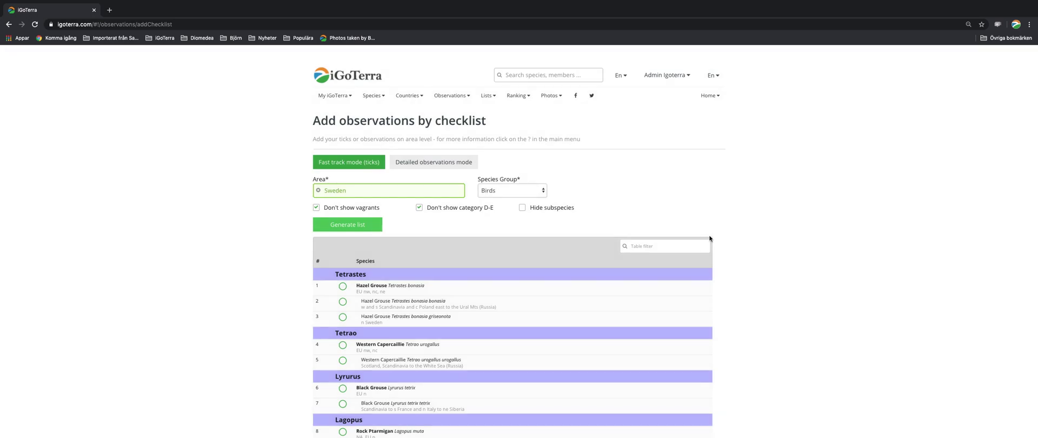
# Tick Hazel Grouse as observed and bring up its detailed observation form.
pyautogui.scroll(-2, 789, 245)
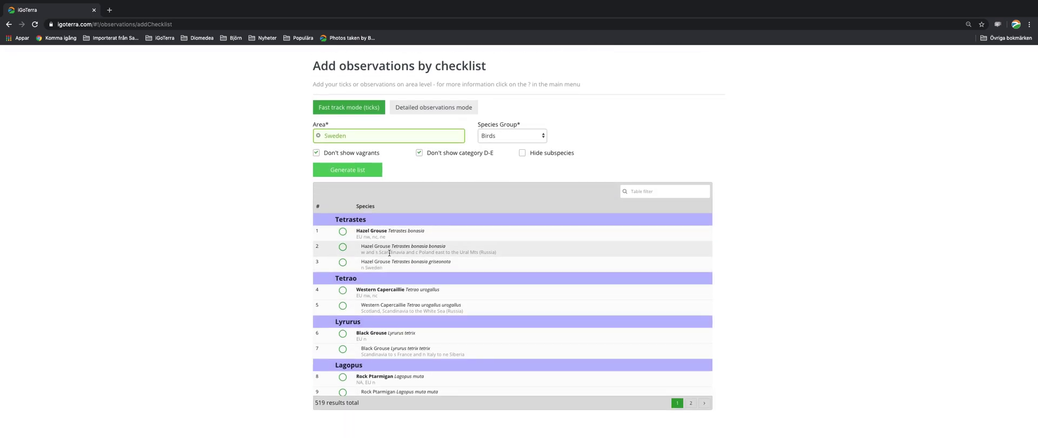
pyautogui.click(343, 232)
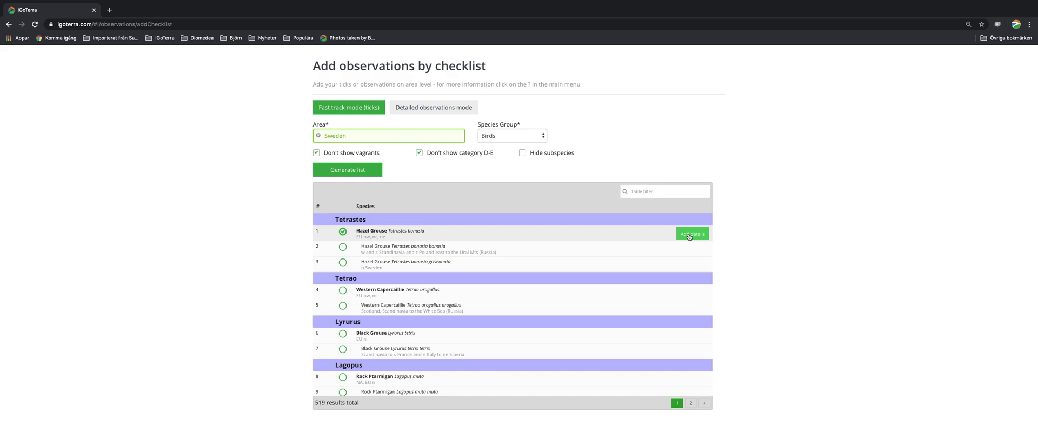
pyautogui.click(691, 234)
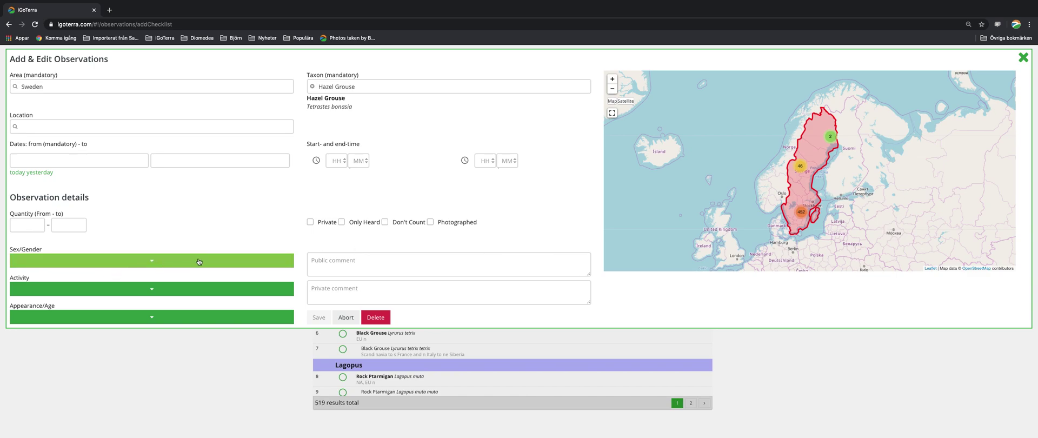
pyautogui.click(1021, 58)
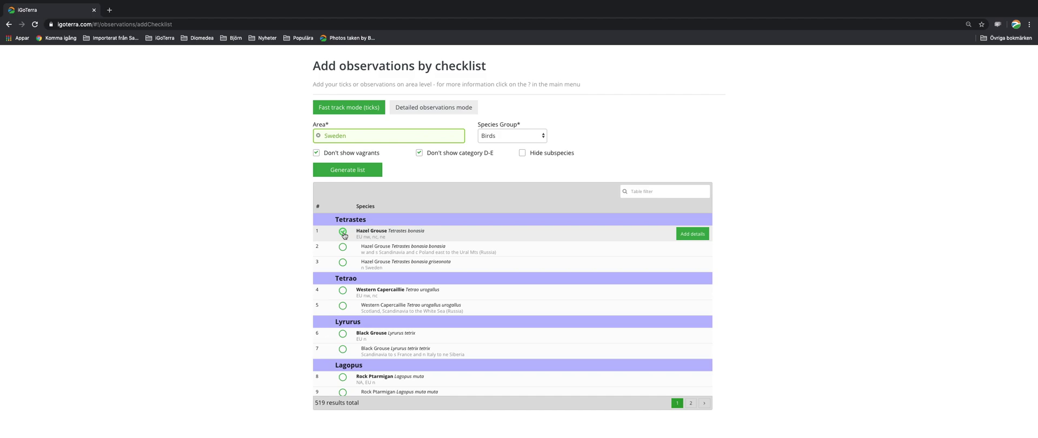
pyautogui.scroll(-3, 513, 316)
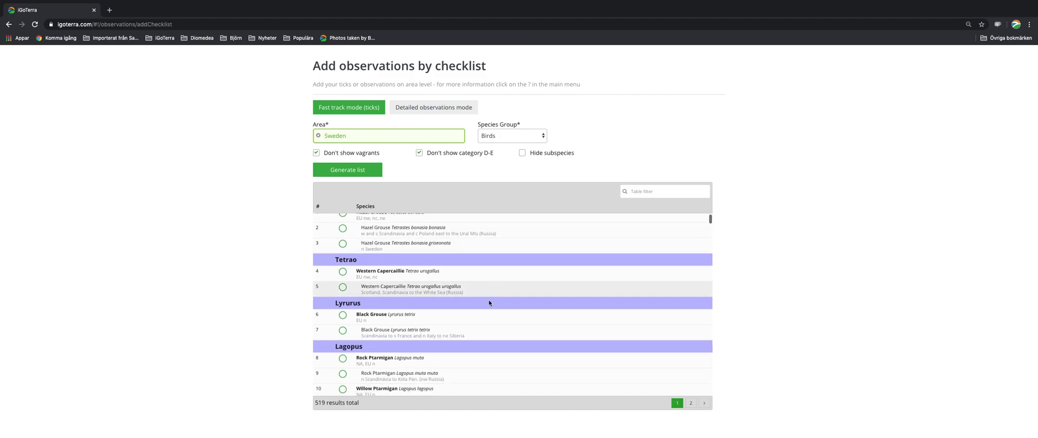
pyautogui.scroll(-5, 489, 303)
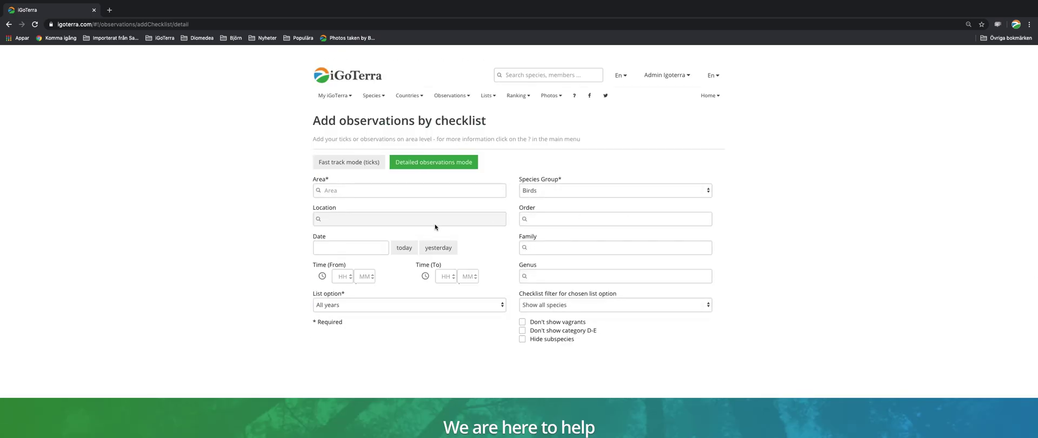
# Set the area to Öland and the location to Ottenby.
pyautogui.click(353, 191)
pyautogui.write('öland')
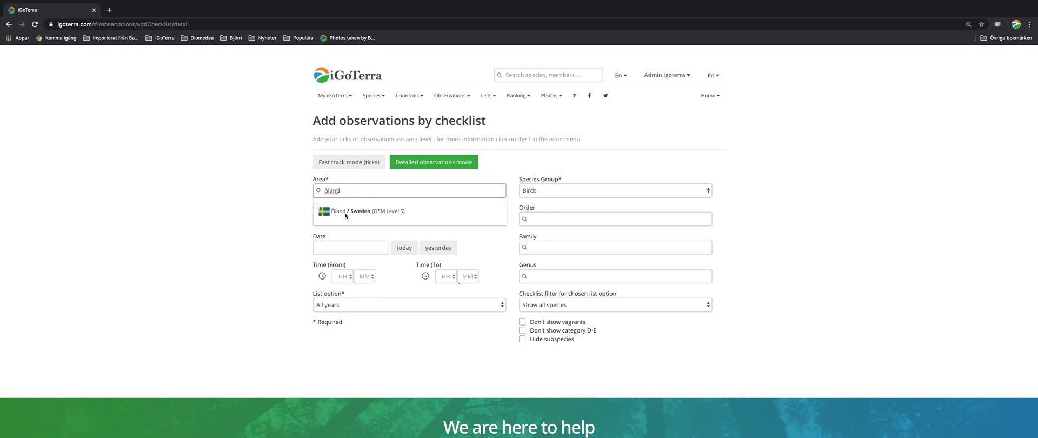
pyautogui.click(347, 212)
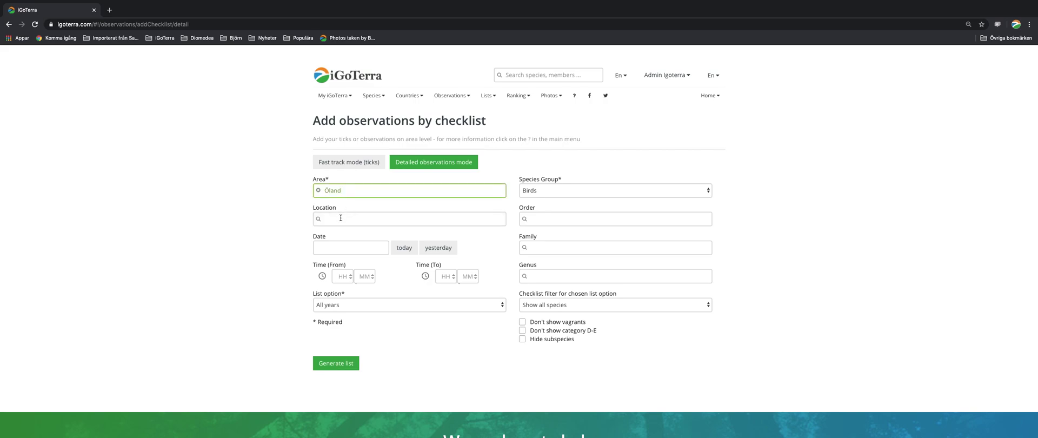
pyautogui.click(341, 218)
pyautogui.write('ott')
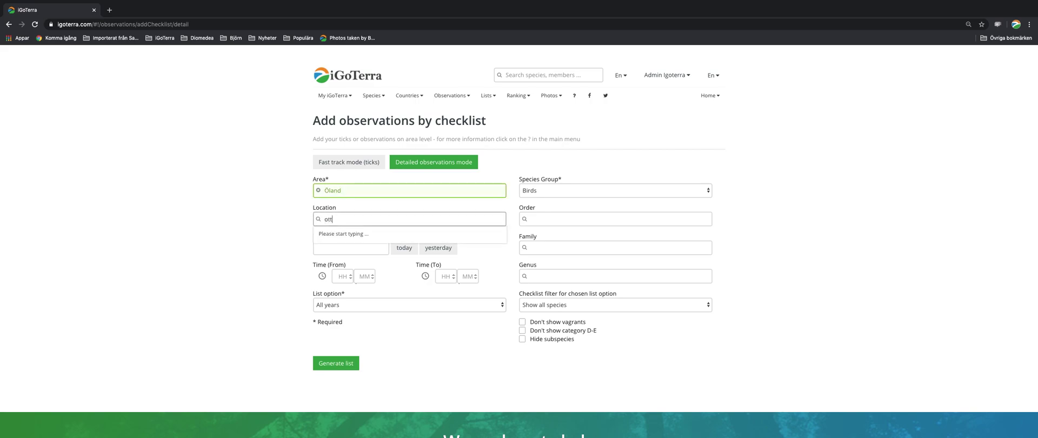
pyautogui.write('enb')
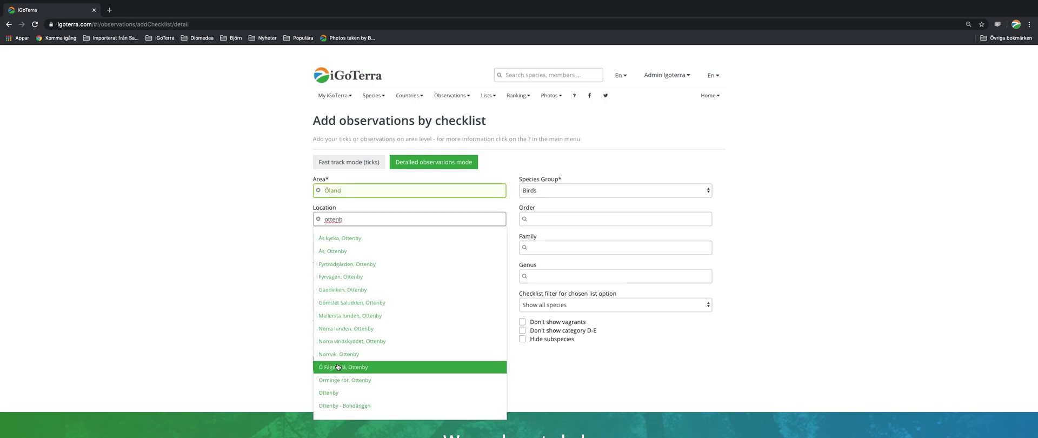
pyautogui.click(338, 393)
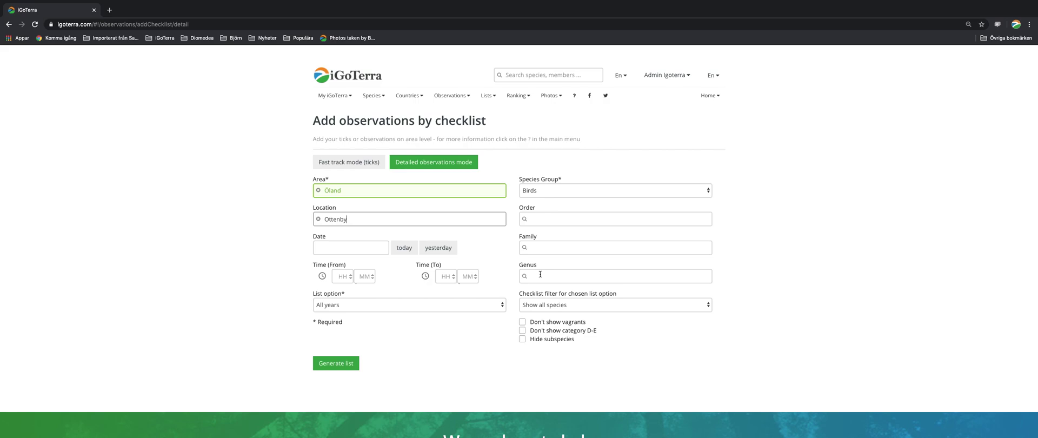
# Hide vagrants, category D-E and subspecies, date it 2020-03-19, and generate the list.
pyautogui.click(522, 322)
pyautogui.click(522, 331)
pyautogui.click(522, 339)
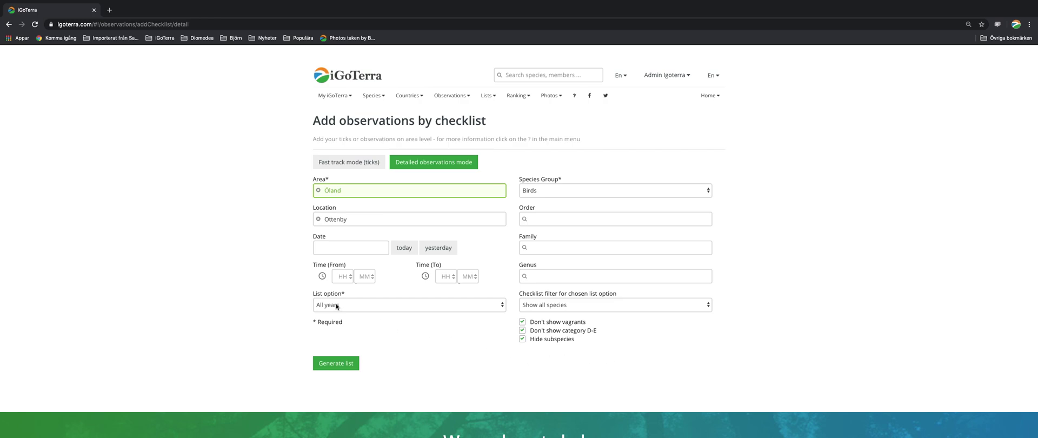
pyautogui.click(404, 248)
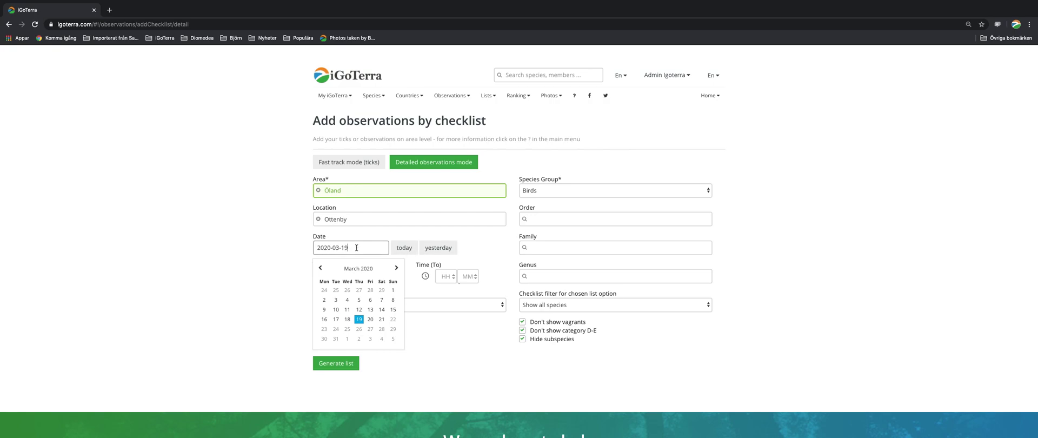
pyautogui.click(426, 352)
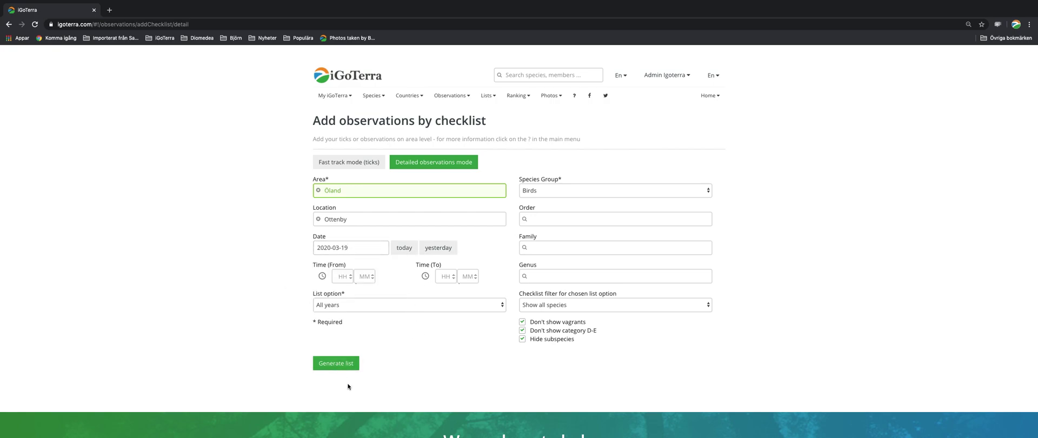
pyautogui.click(336, 363)
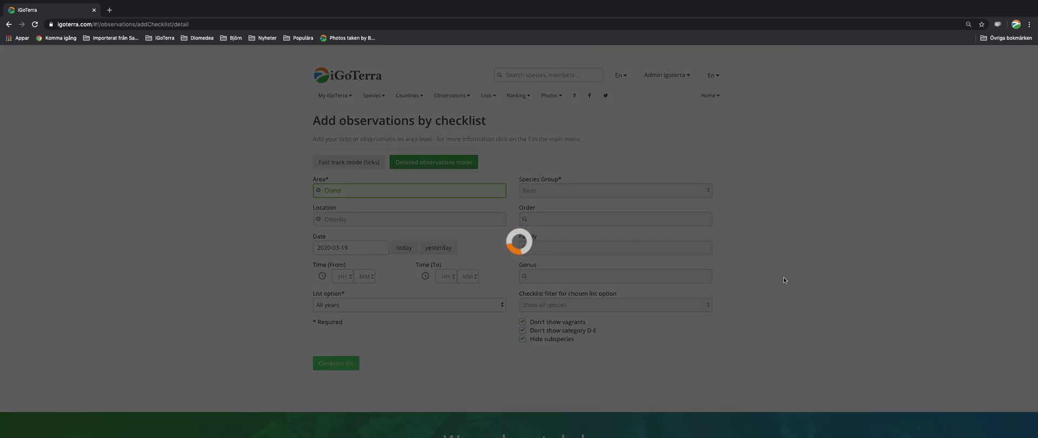
# Add two Grey Partridge observation rows, dated 2020-03-19 at Ottenby.
pyautogui.scroll(-1, 792, 263)
pyautogui.scroll(-4, 792, 262)
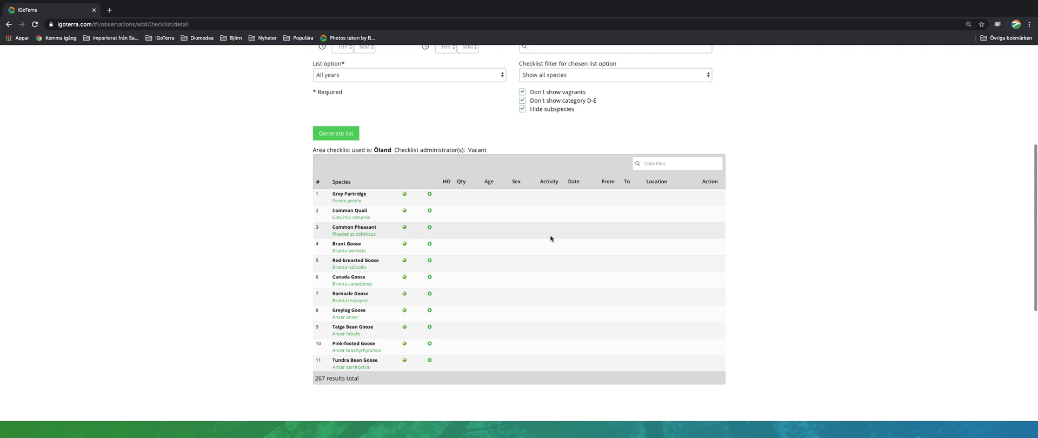
pyautogui.moveTo(403, 196)
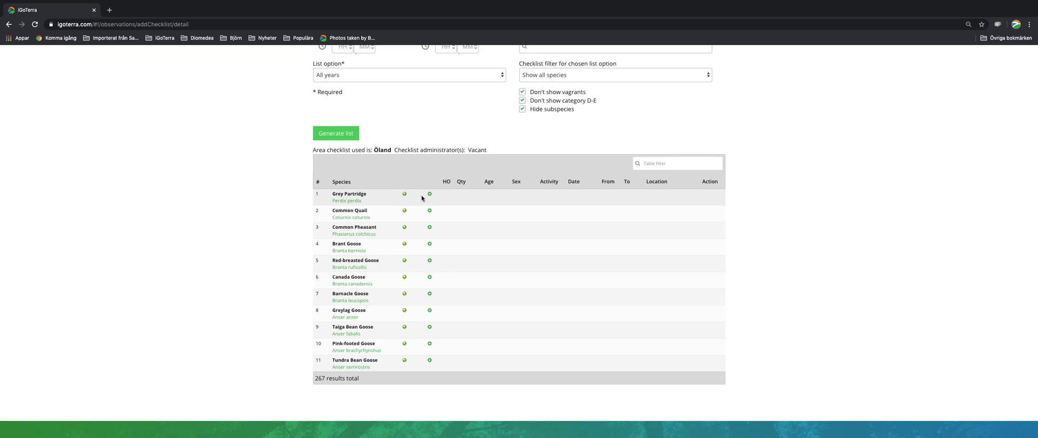
pyautogui.click(429, 195)
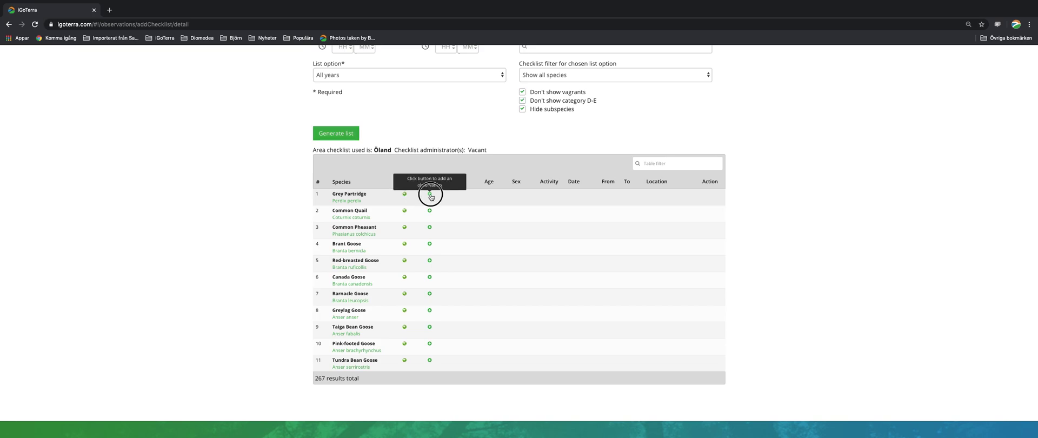
pyautogui.scroll(3, 483, 285)
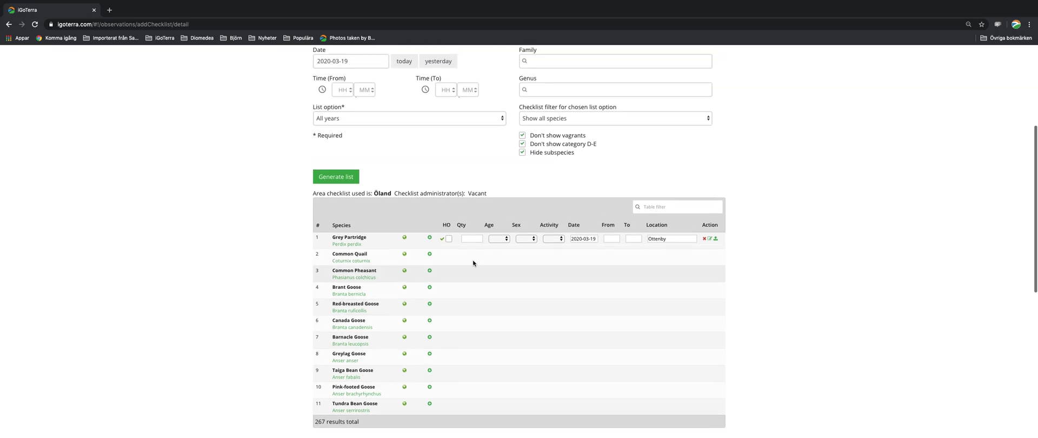
pyautogui.scroll(-2, 457, 305)
pyautogui.scroll(2, 460, 298)
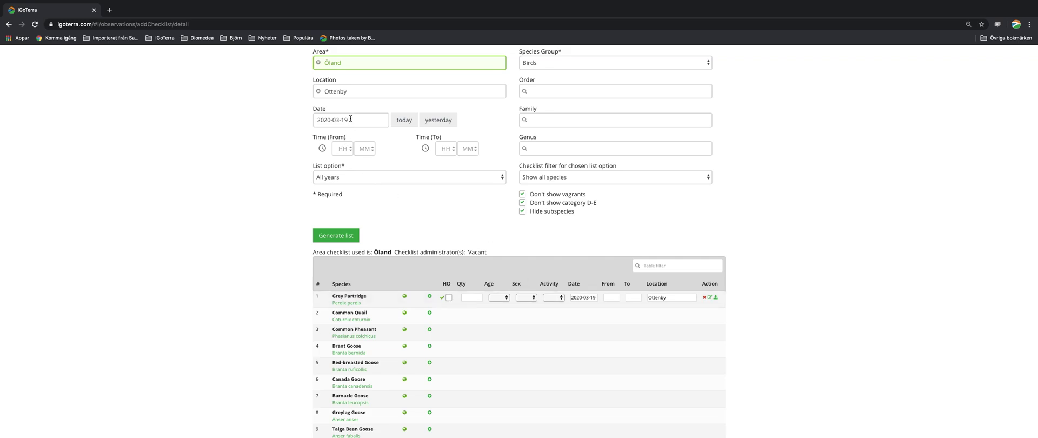
pyautogui.scroll(1, 616, 325)
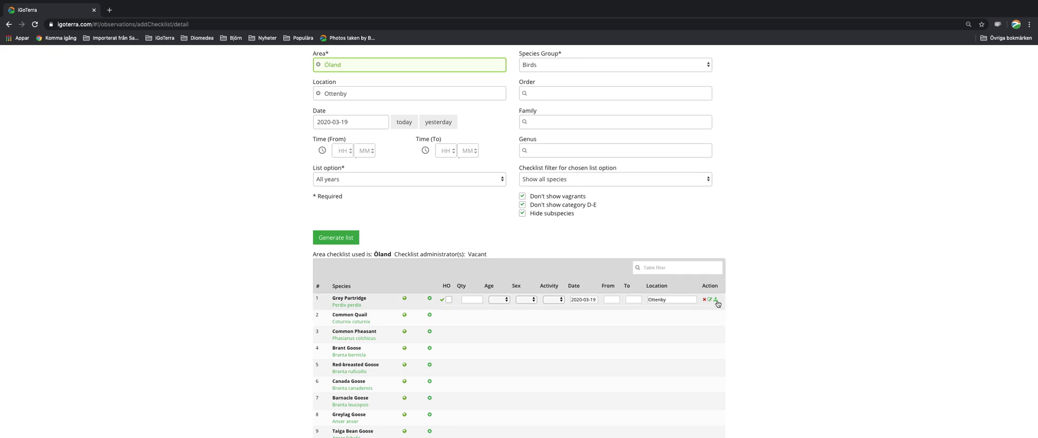
pyautogui.click(429, 299)
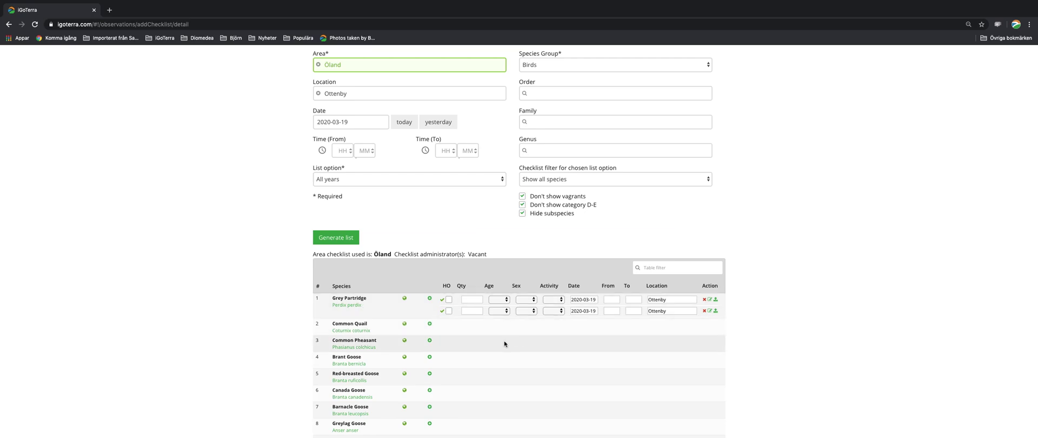
# Delete both Grey Partridge observation rows, confirming each deletion with Ok.
pyautogui.click(705, 311)
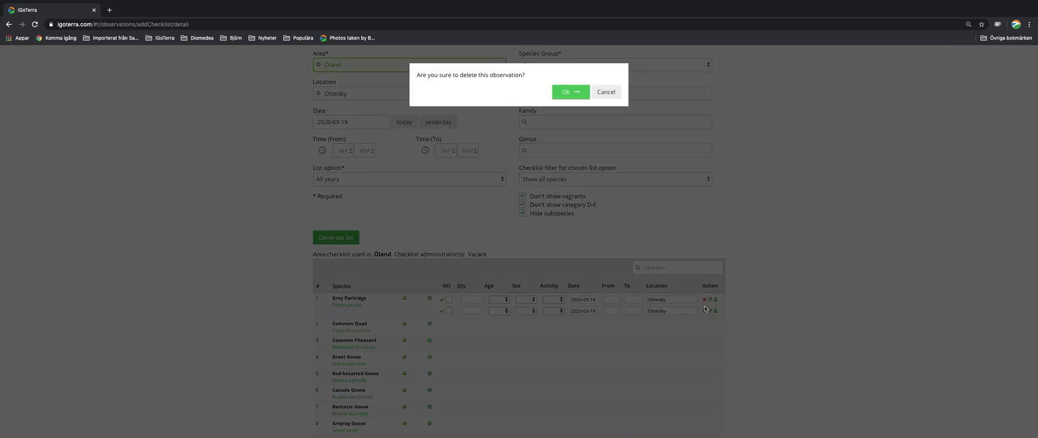
pyautogui.click(574, 101)
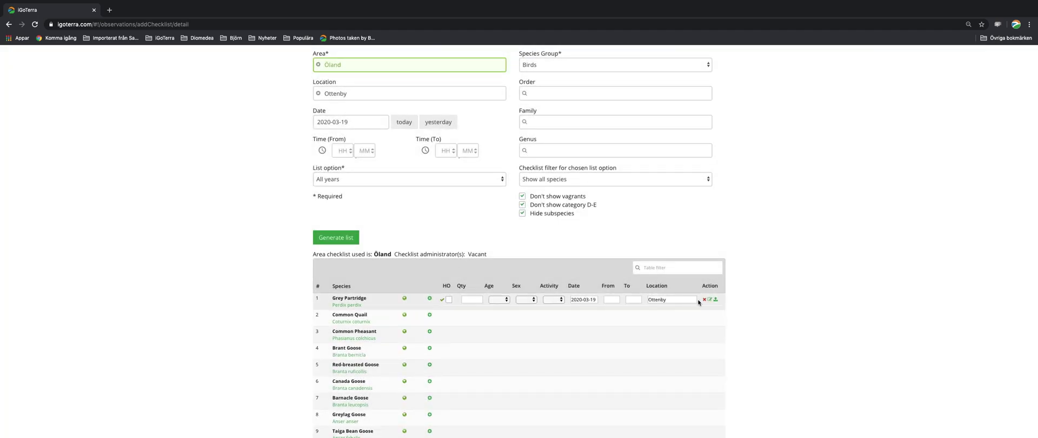
pyautogui.click(704, 300)
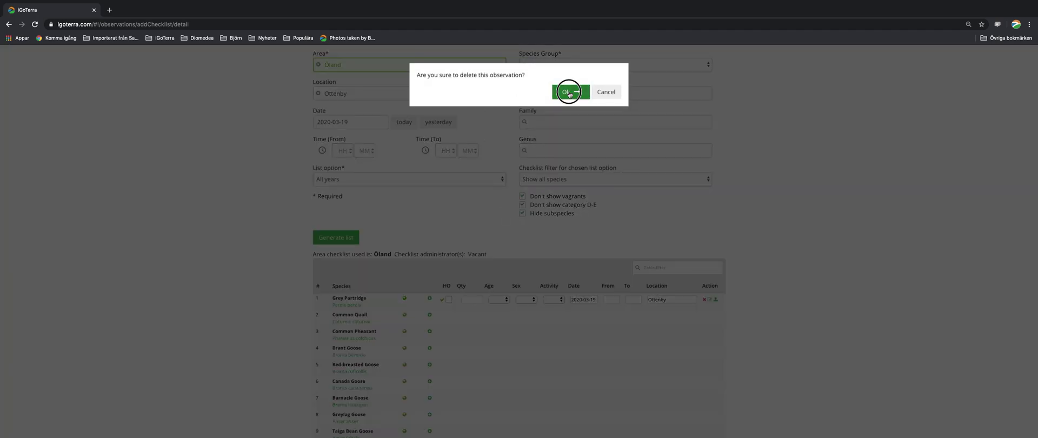
pyautogui.click(571, 96)
pyautogui.scroll(-5, 503, 328)
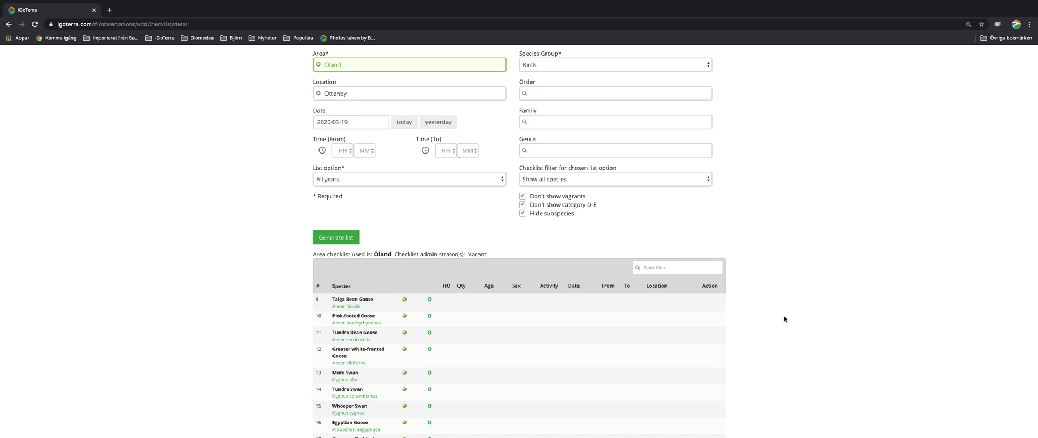
pyautogui.scroll(3, 813, 319)
pyautogui.scroll(1, 813, 319)
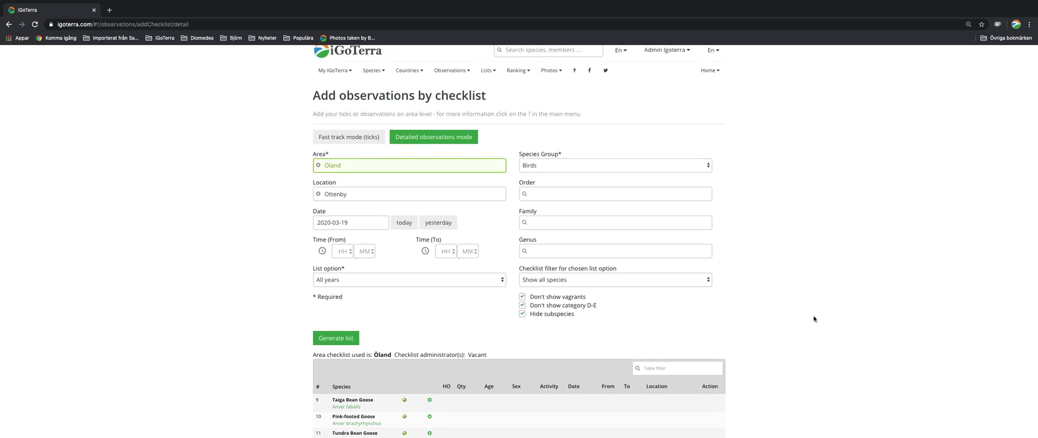
pyautogui.scroll(1, 814, 319)
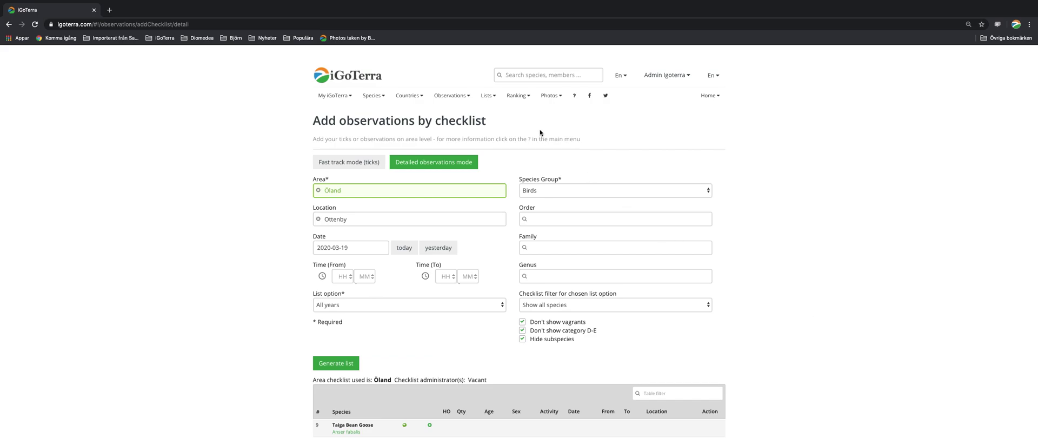
pyautogui.click(552, 95)
pyautogui.click(575, 98)
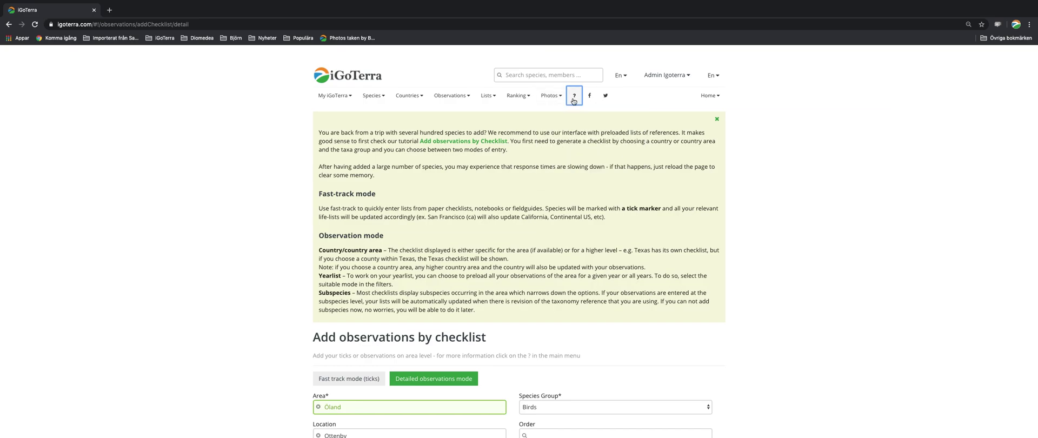
pyautogui.click(574, 100)
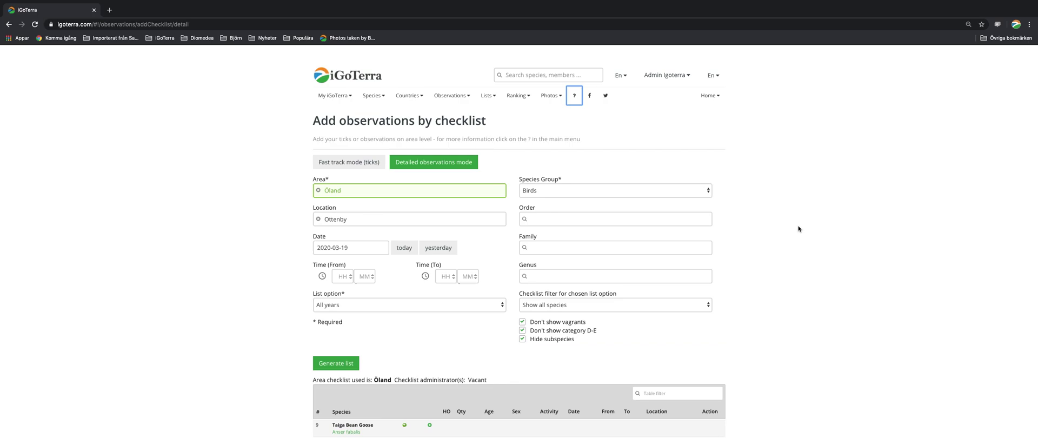
pyautogui.scroll(-3, 797, 226)
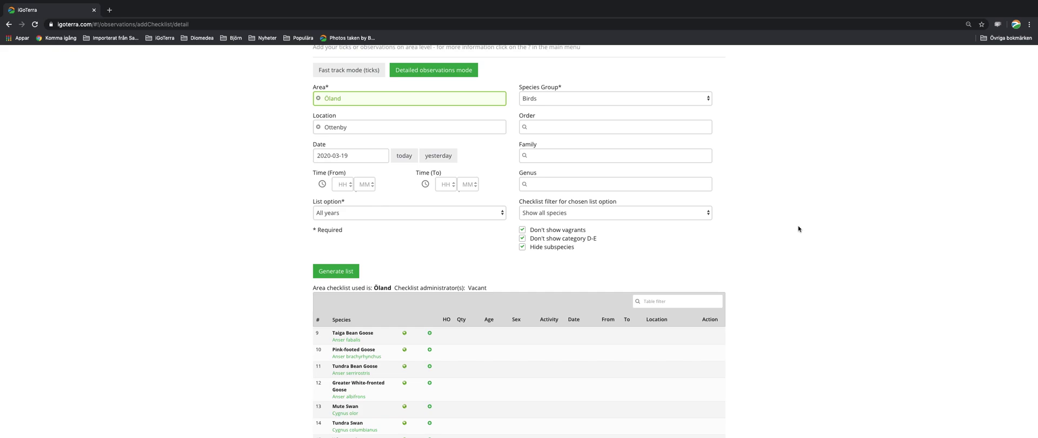
pyautogui.scroll(3, 798, 229)
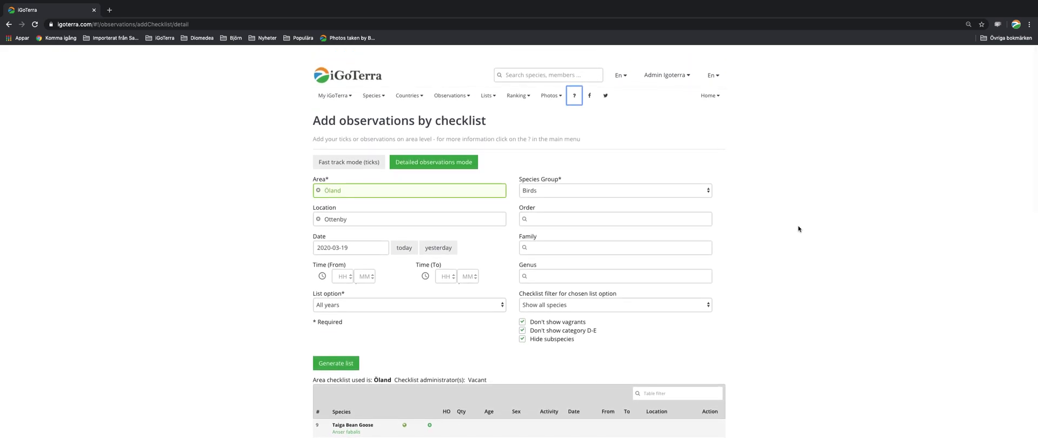